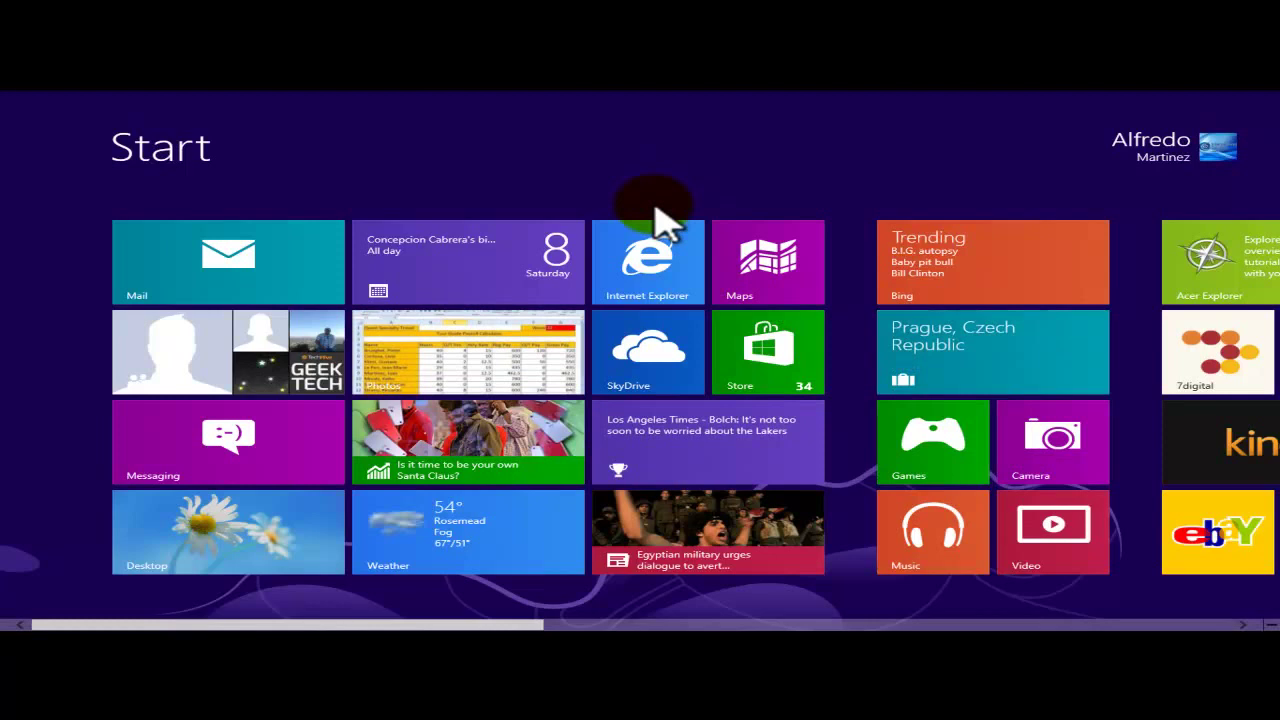
Open PC settings from the Settings charm to the Personalize lock screen options
key("super+c")
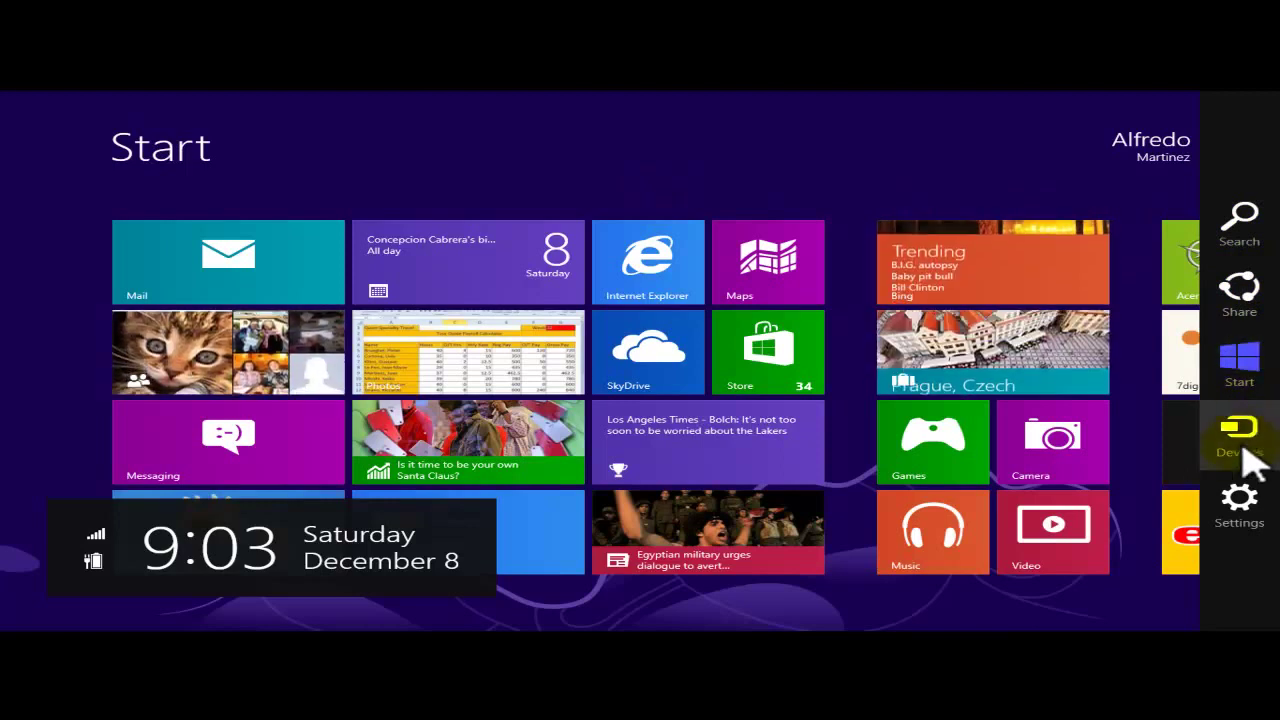
left_click(1262, 525)
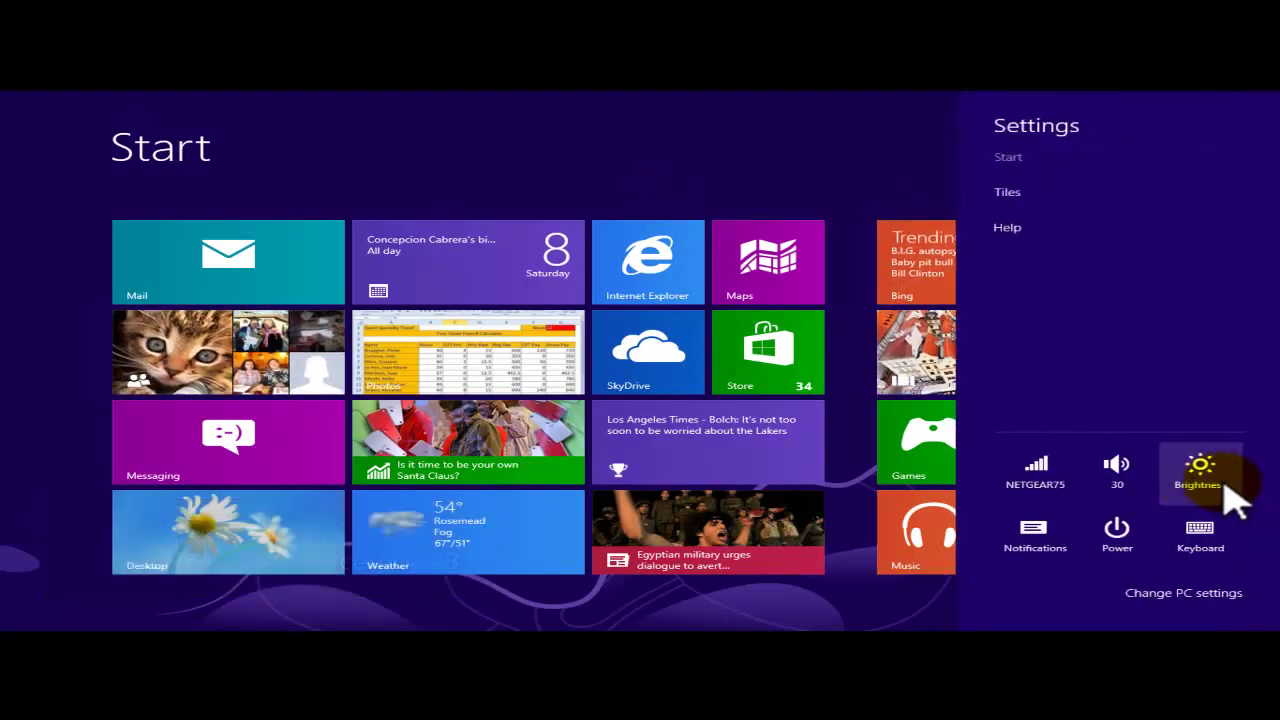
left_click(1160, 595)
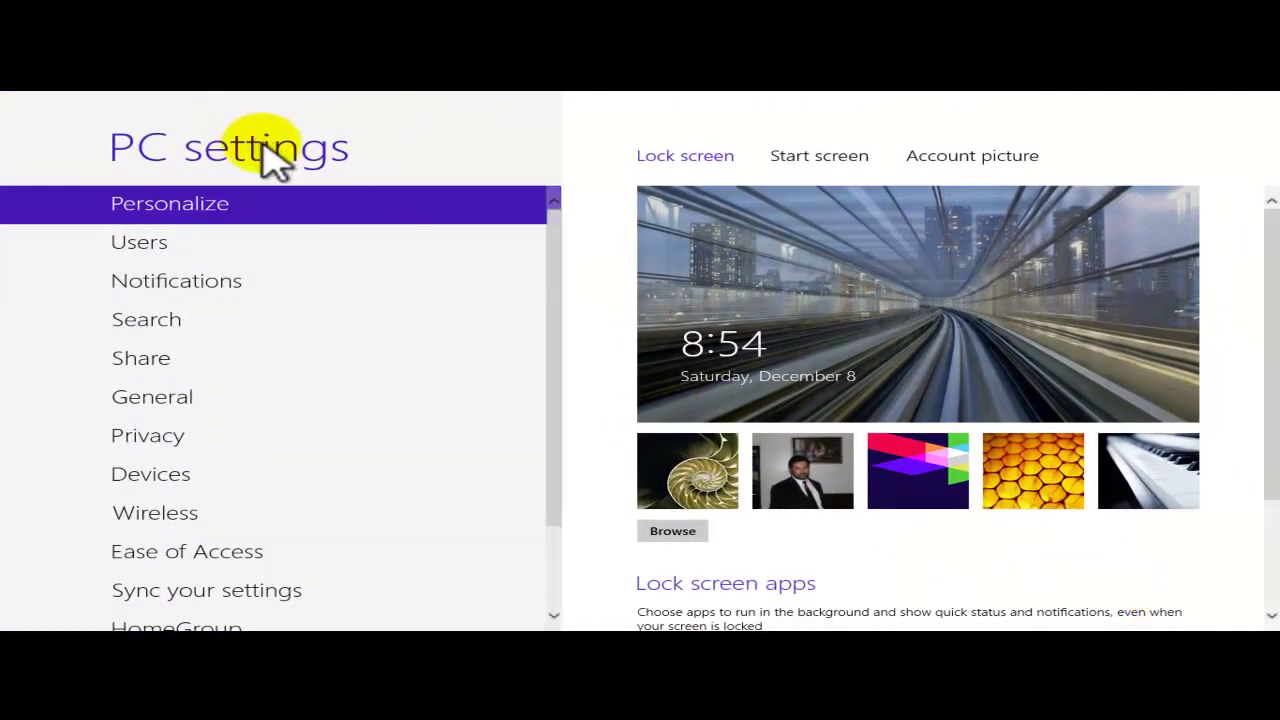
mouse_move(300, 204)
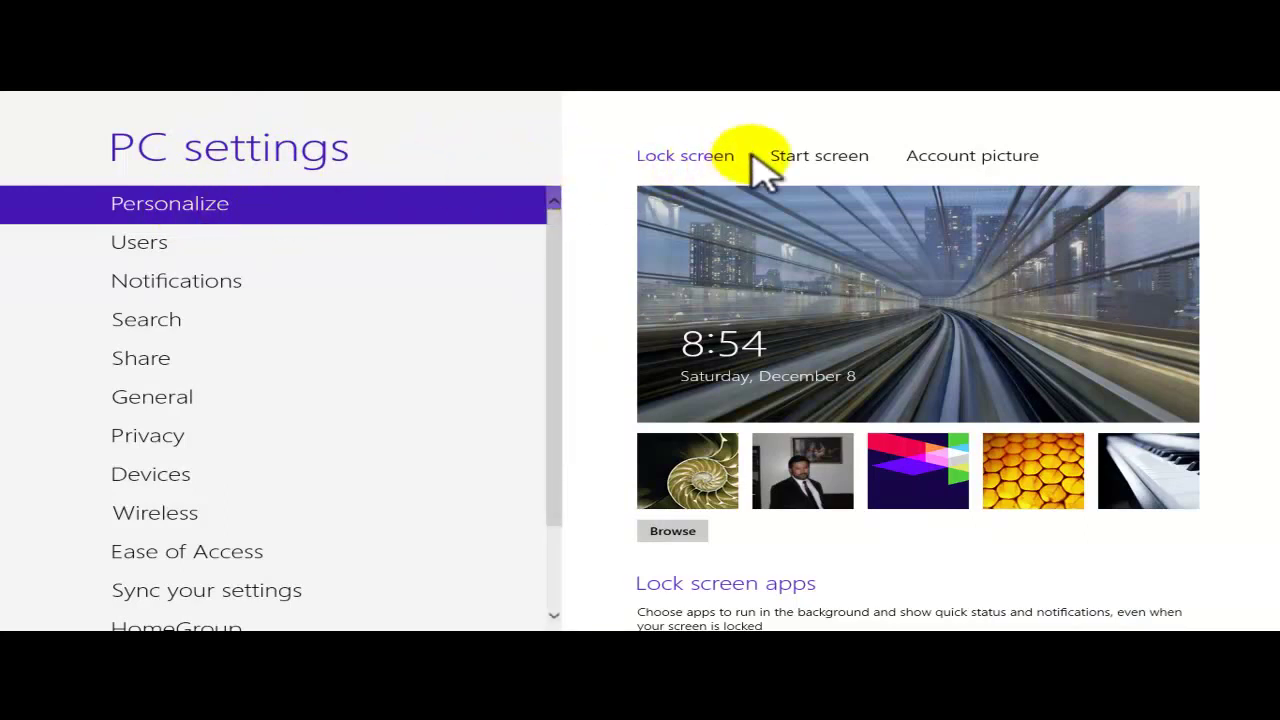
Under Personalize > Lock screen, set Calendar as a Lock screen apps quick-status app
left_click(830, 156)
left_click(690, 158)
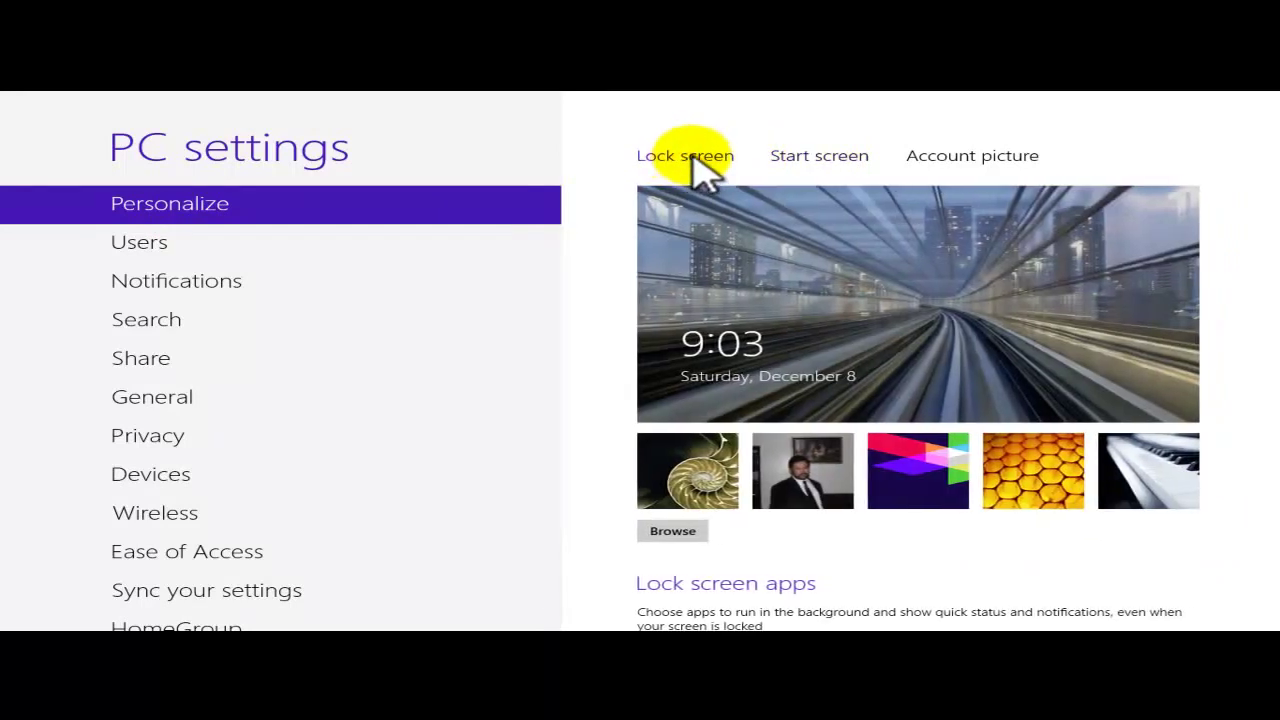
scroll(820, 249, "down", 3)
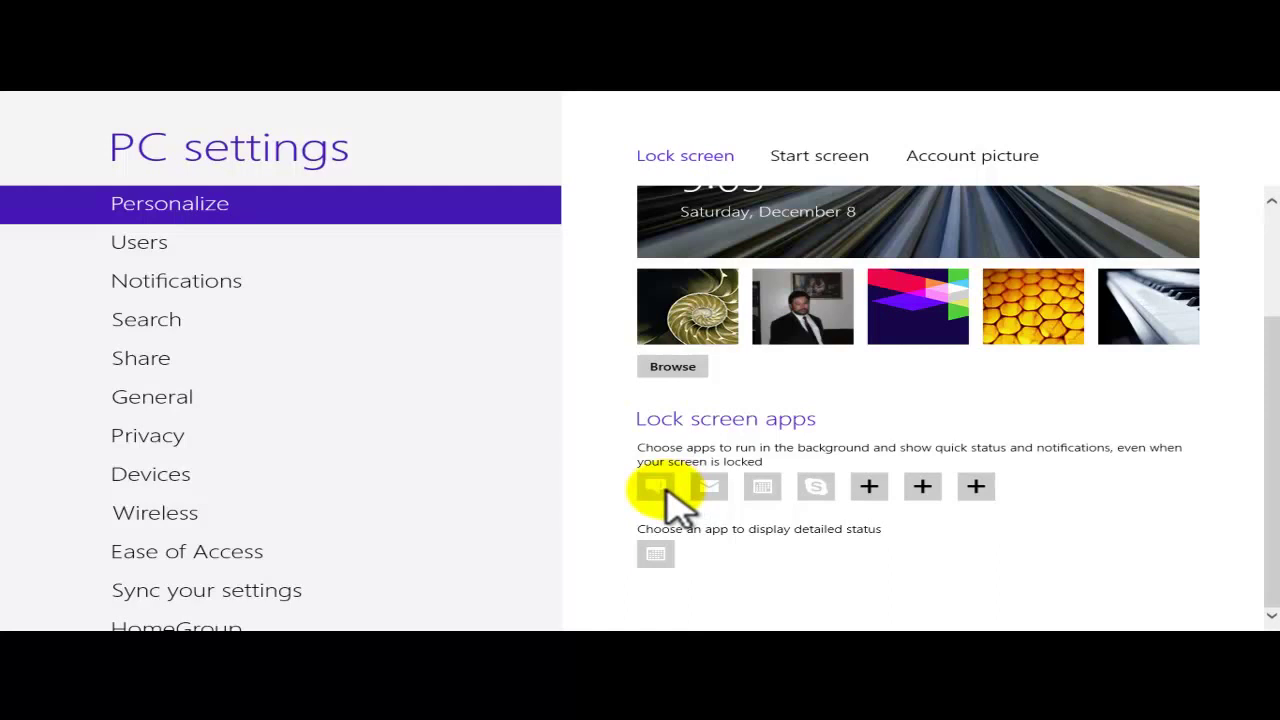
left_click(762, 487)
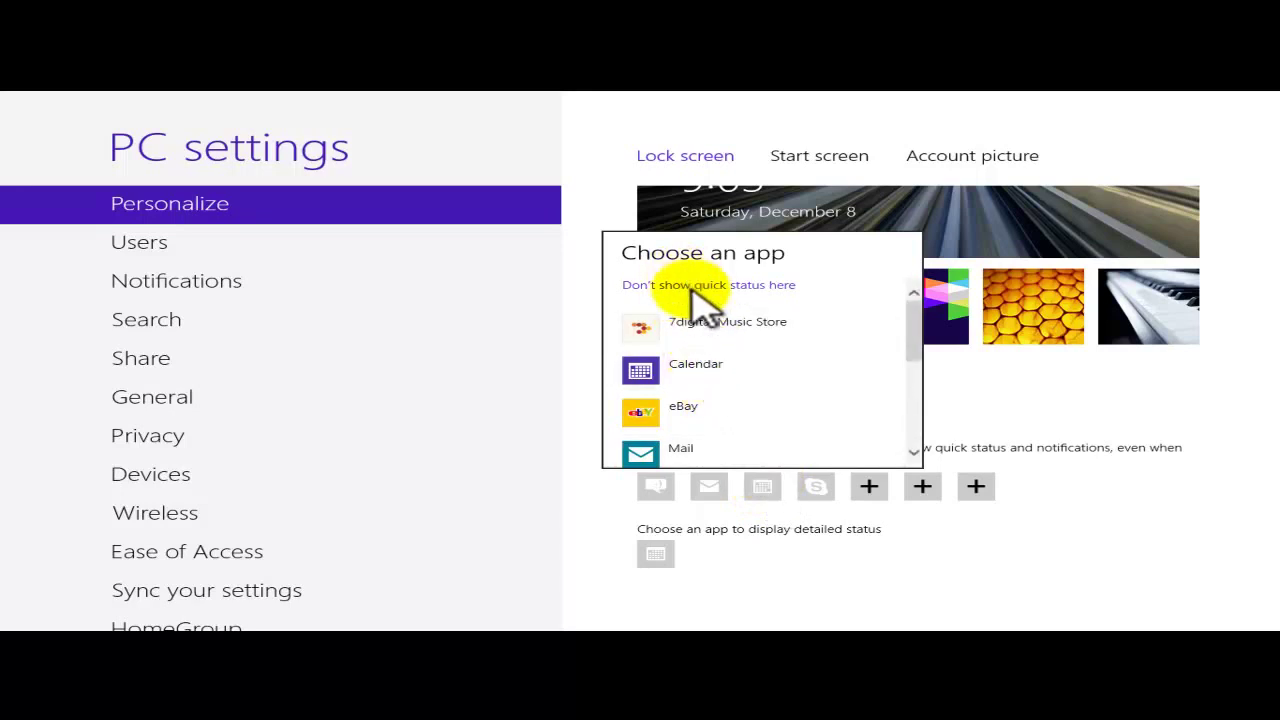
left_click(653, 378)
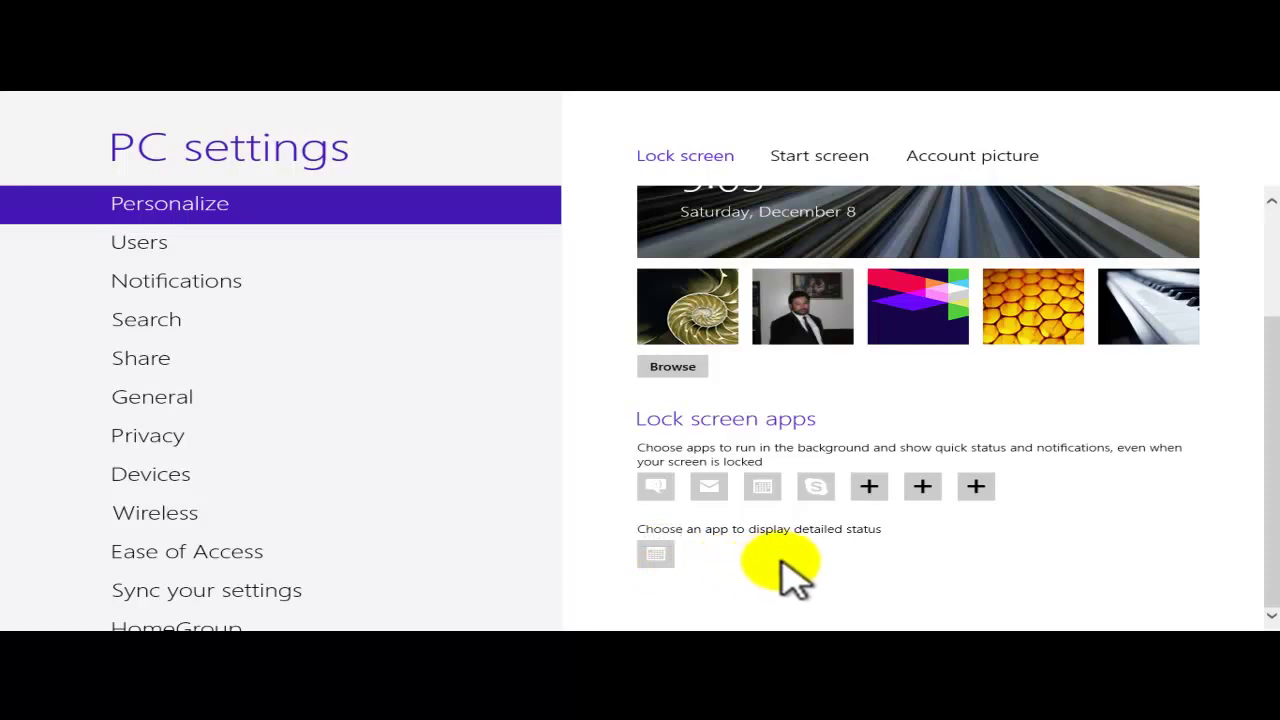
Leave PC settings and return to the Start screen with the Windows key
key("super")
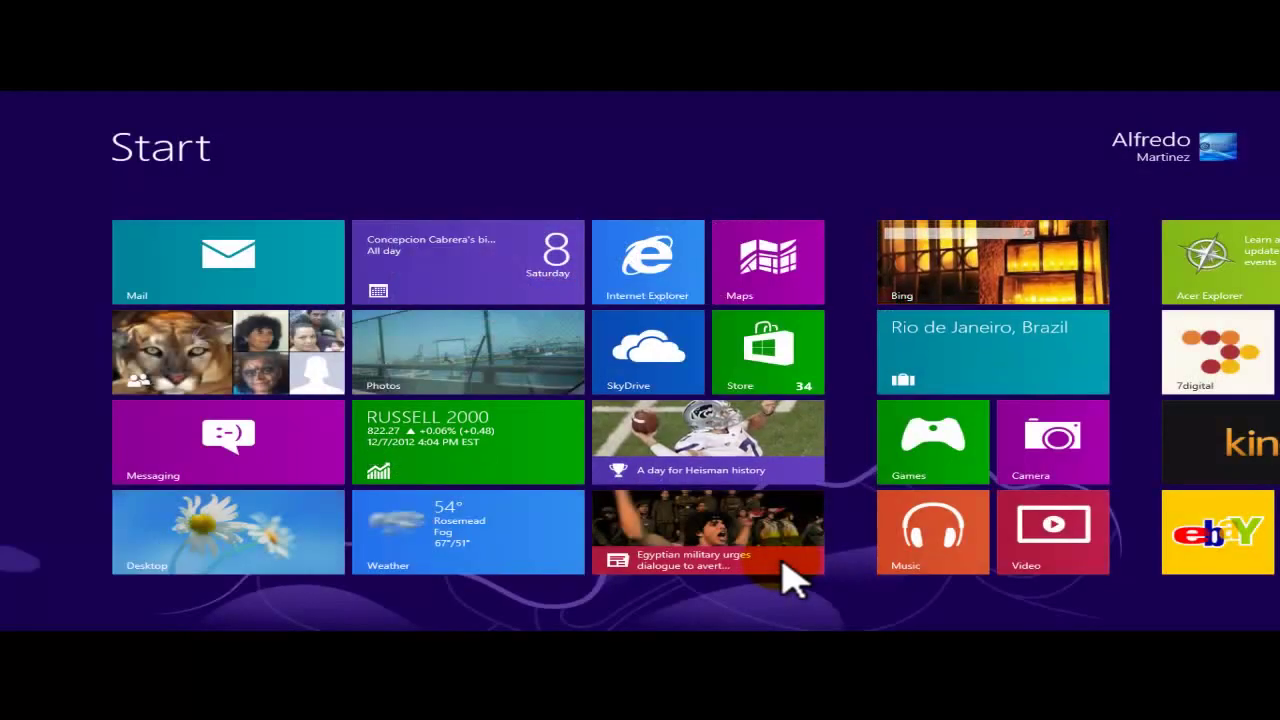
Reopen PC settings and keep Mail in its lock screen app slot
key("super+c")
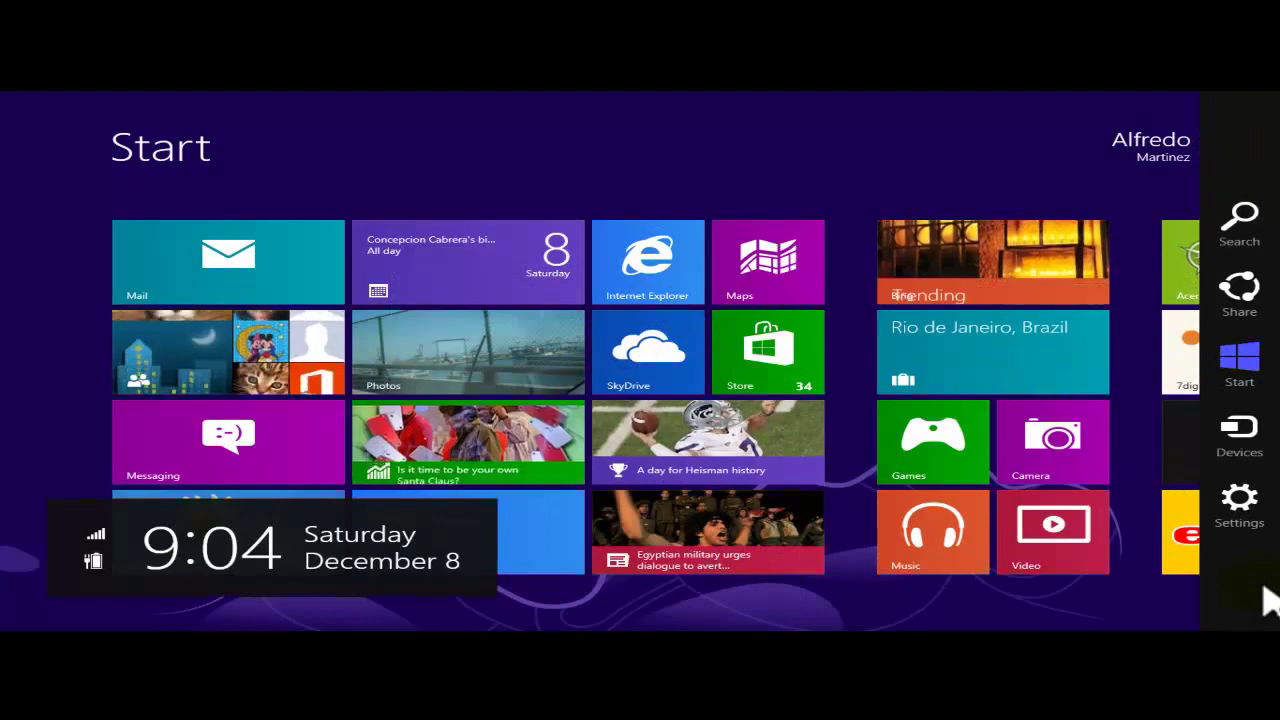
left_click(1245, 515)
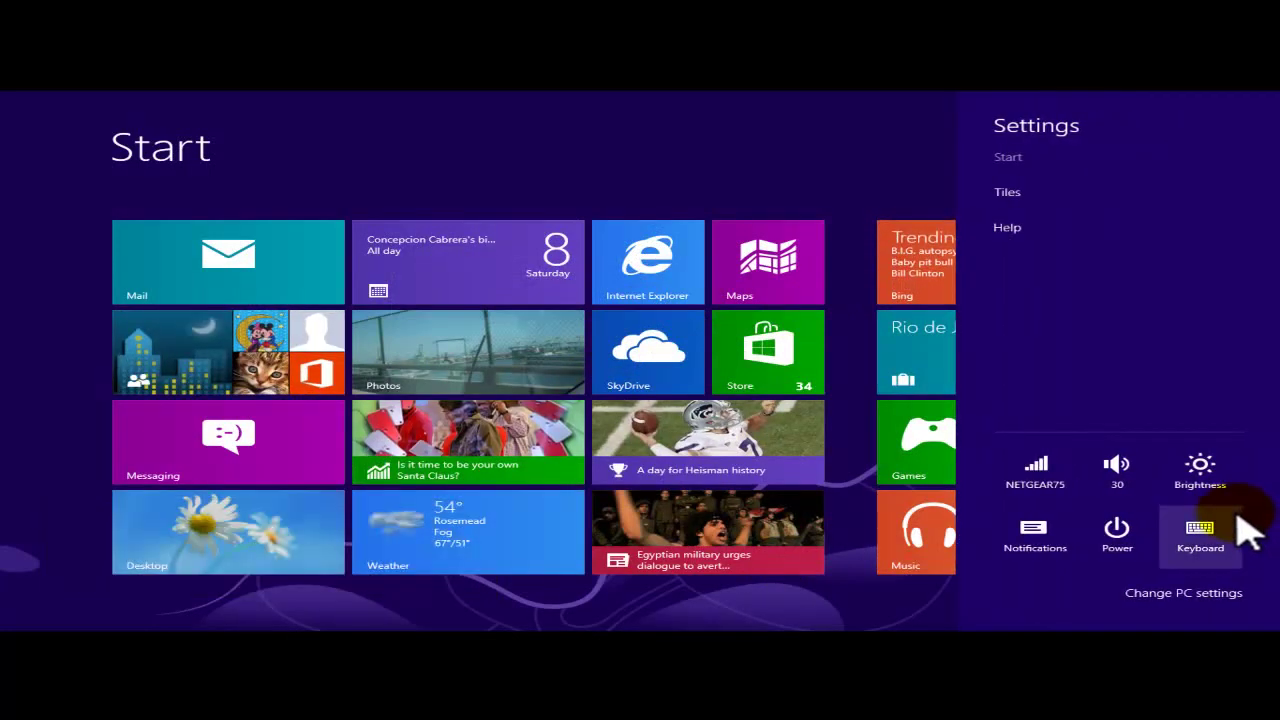
left_click(1172, 600)
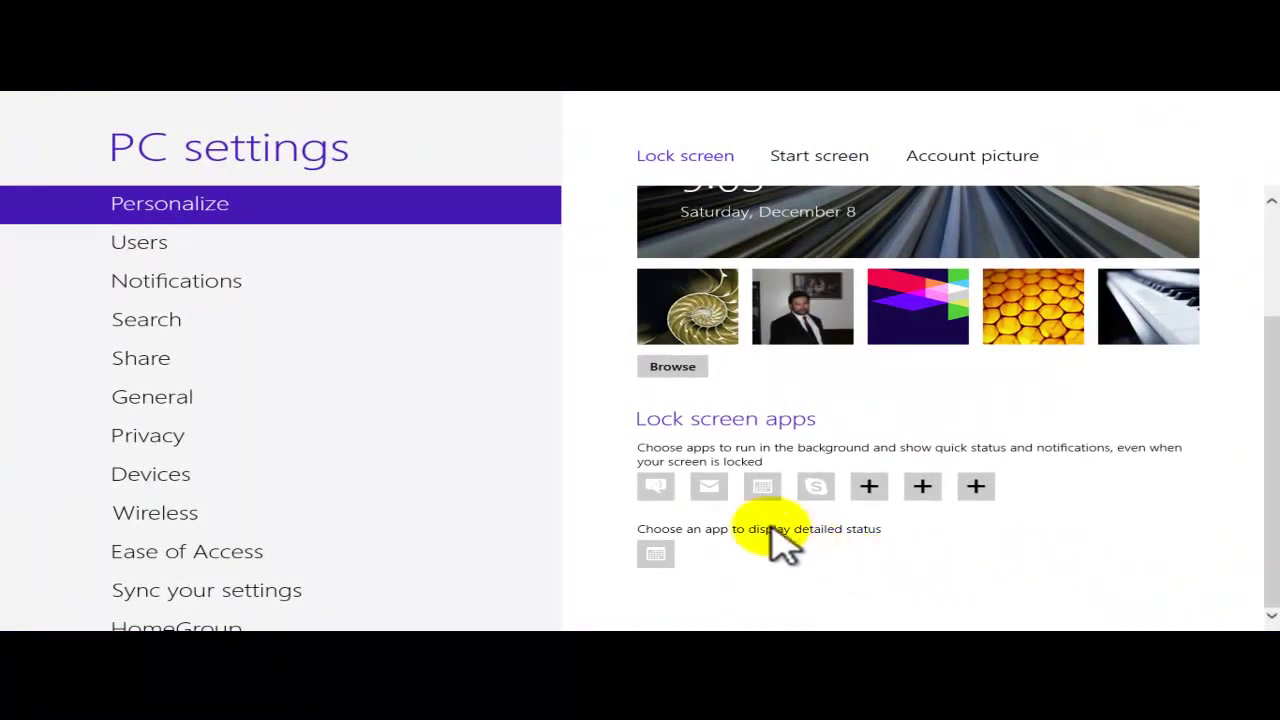
left_click(711, 484)
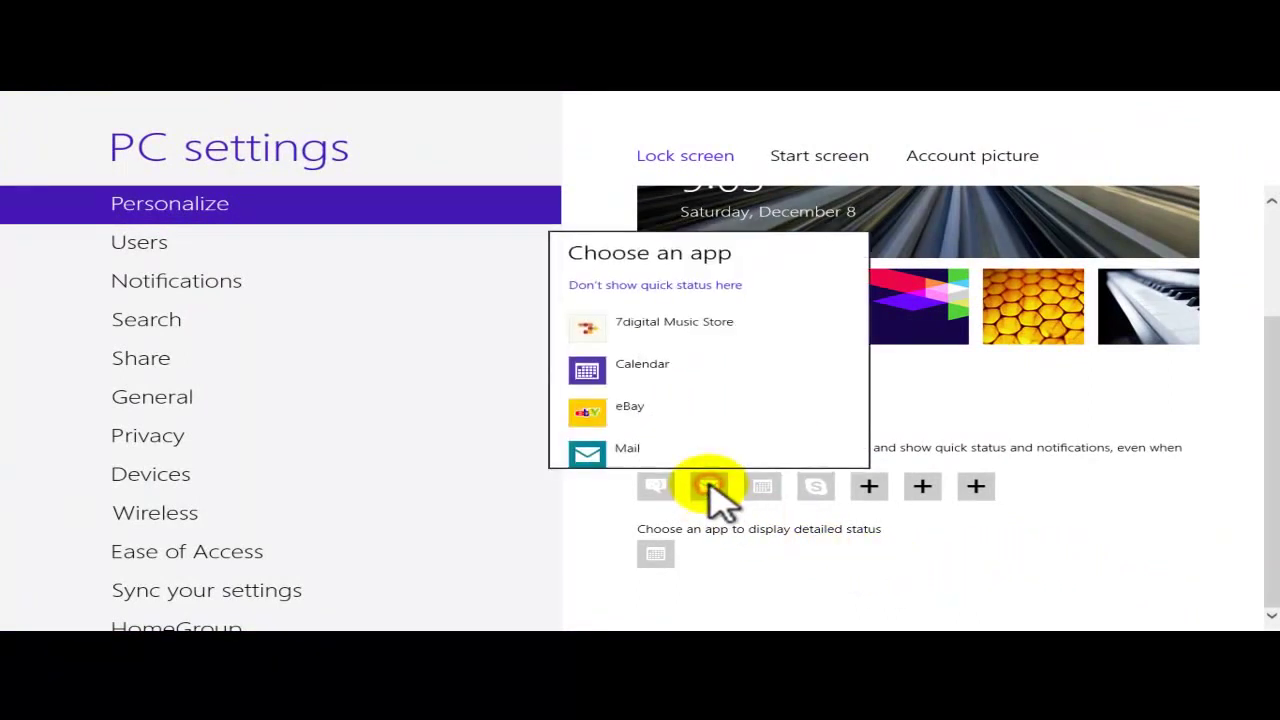
left_click(628, 453)
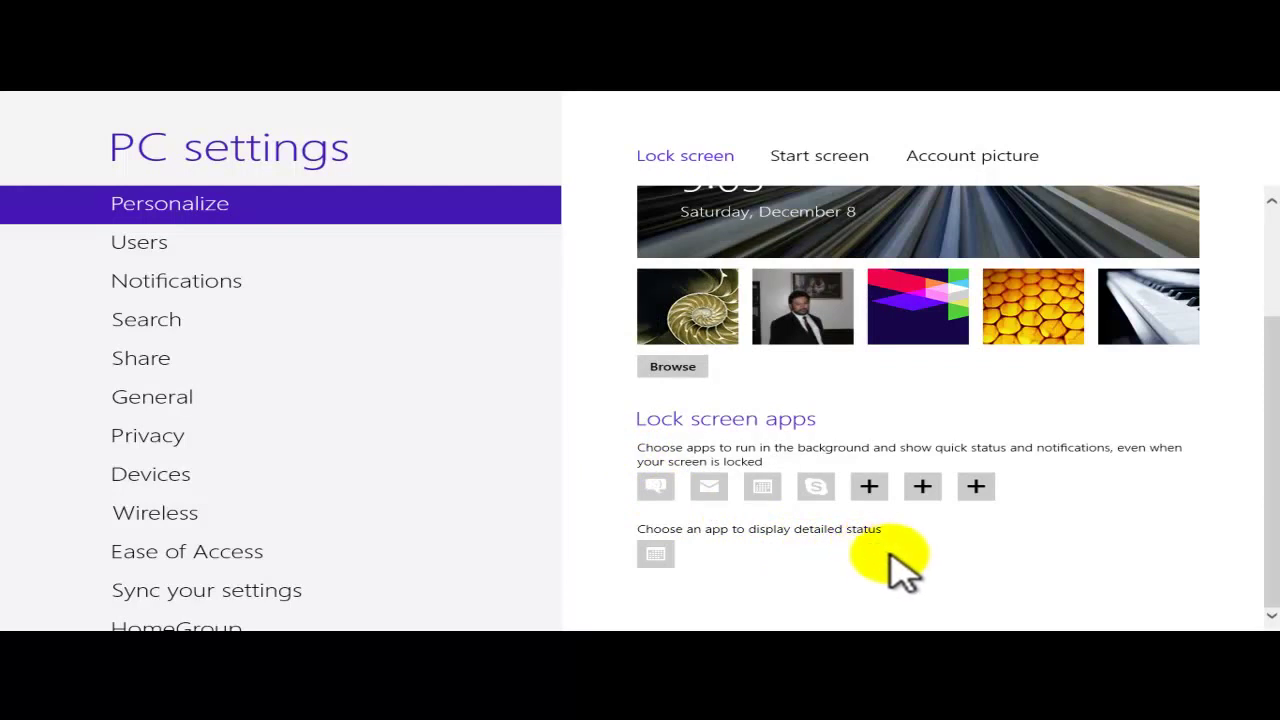
List the app choices for an empty lock screen slot and scroll down to find Skype
left_click(869, 486)
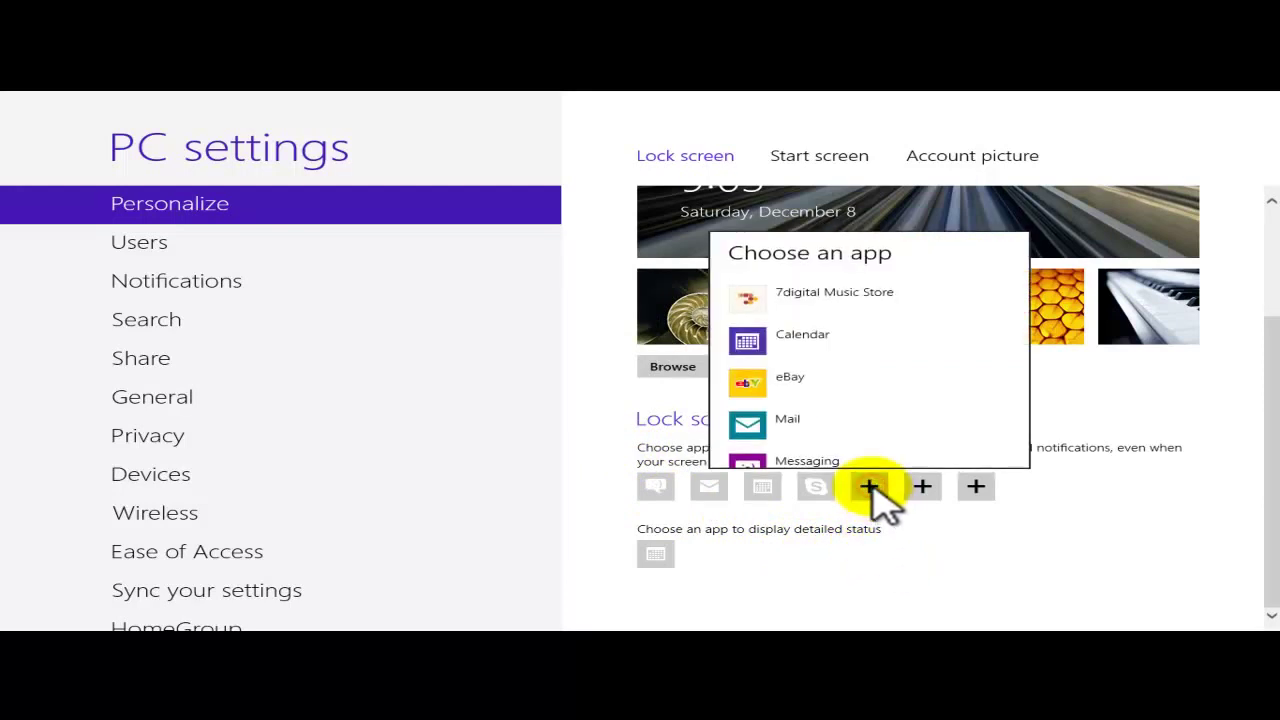
scroll(866, 400, "down", 2)
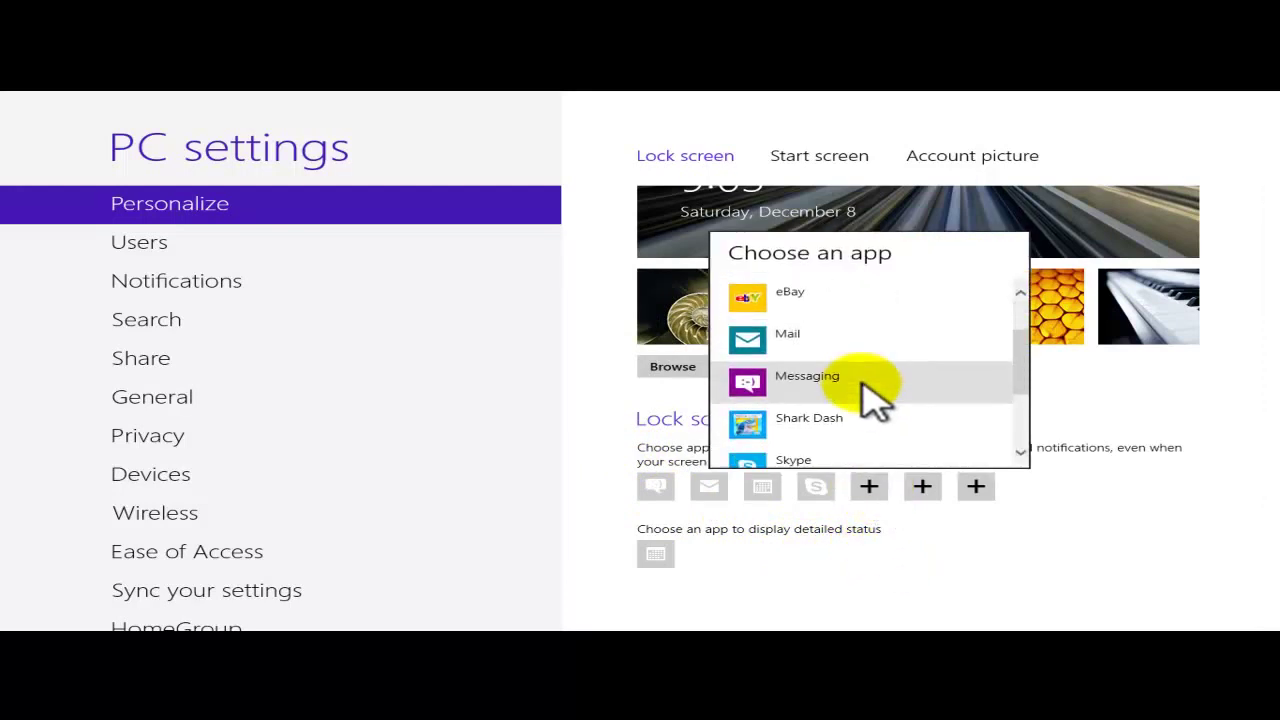
scroll(868, 400, "down", 1)
scroll(868, 400, "down", 1)
scroll(868, 400, "down", 1)
scroll(868, 400, "down", 1)
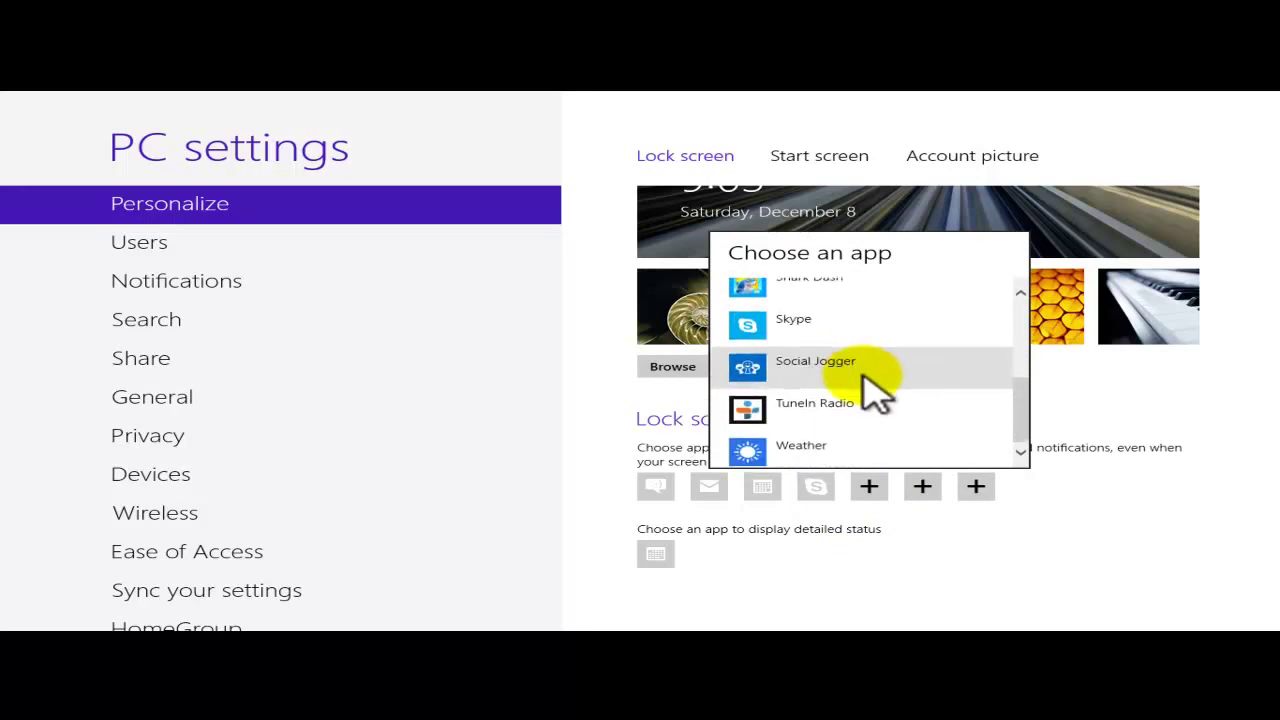
Choose Skype for the empty lock screen app slot
left_click(755, 325)
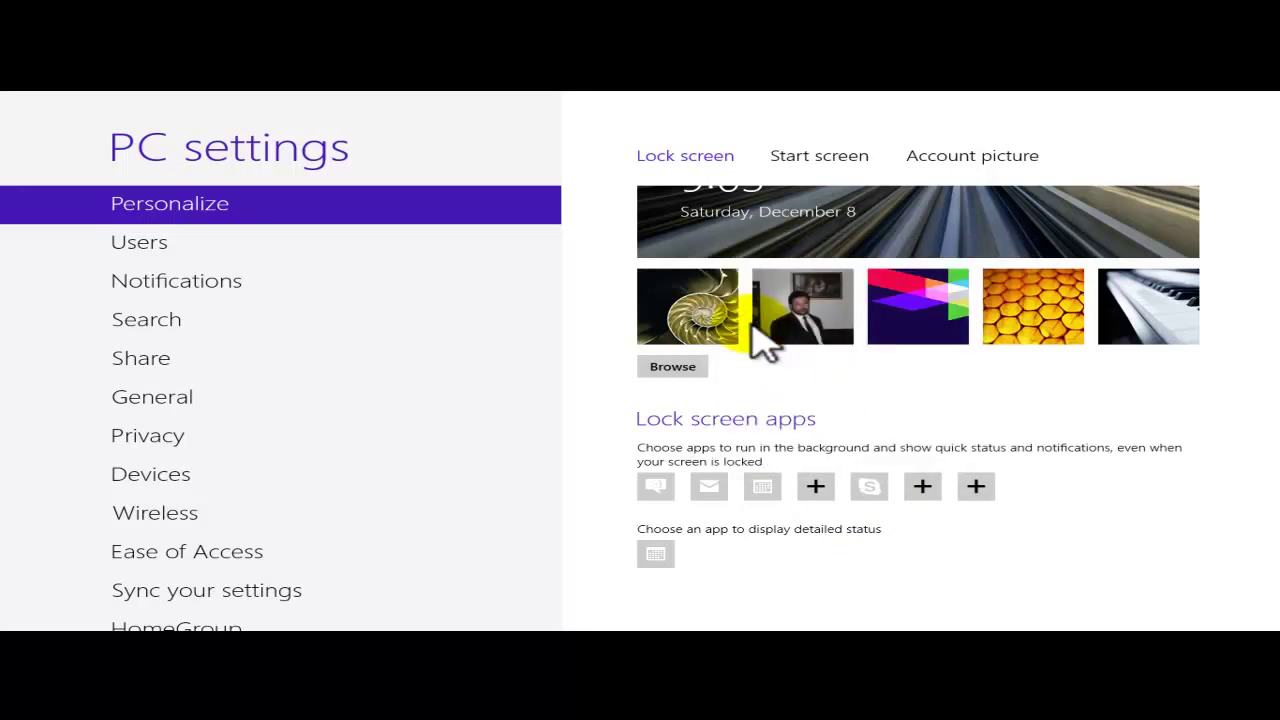